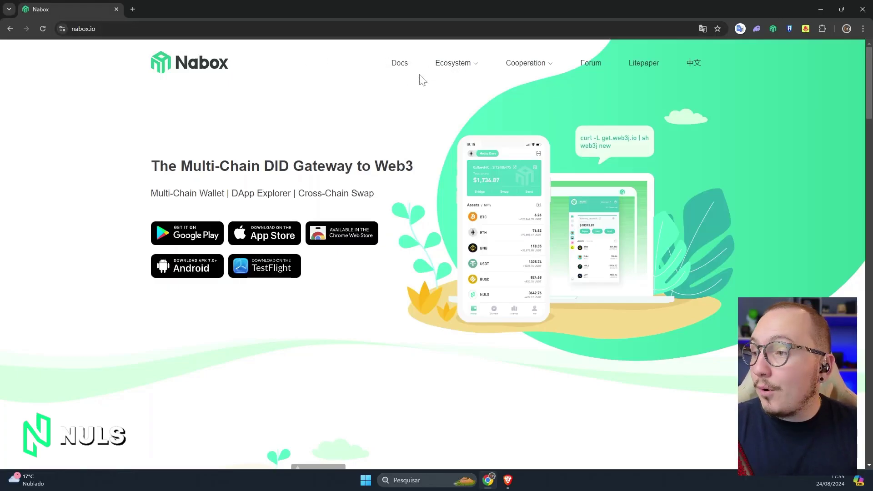
Launch SwapBox from Nabox's Ecosystem menu, check the wallet's networks, and return to SwapBox's Base swap form.
mouse_move(449, 71)
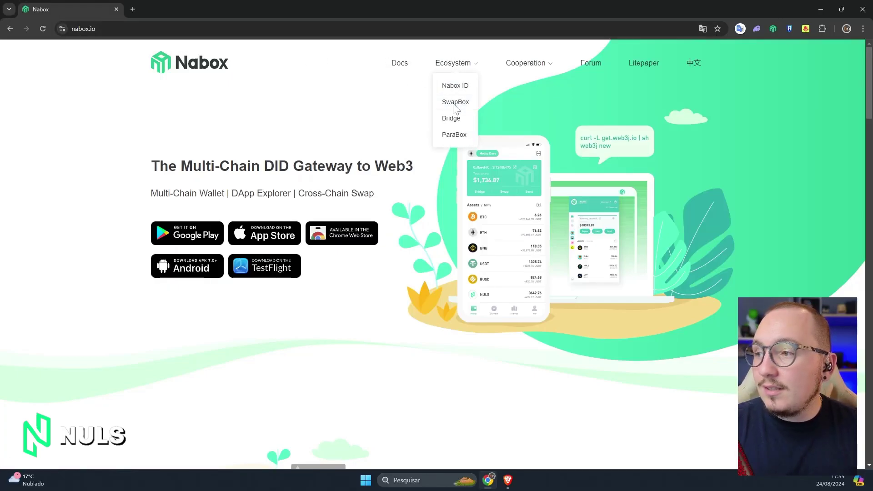
click(452, 118)
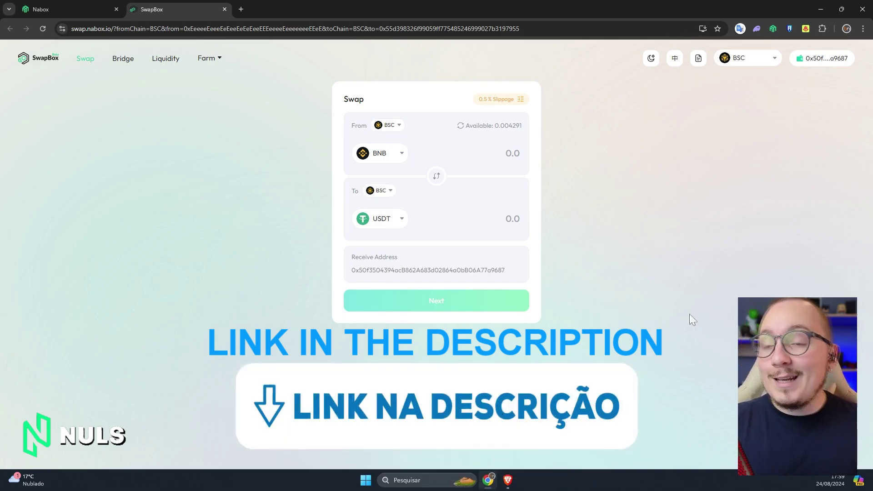
click(771, 28)
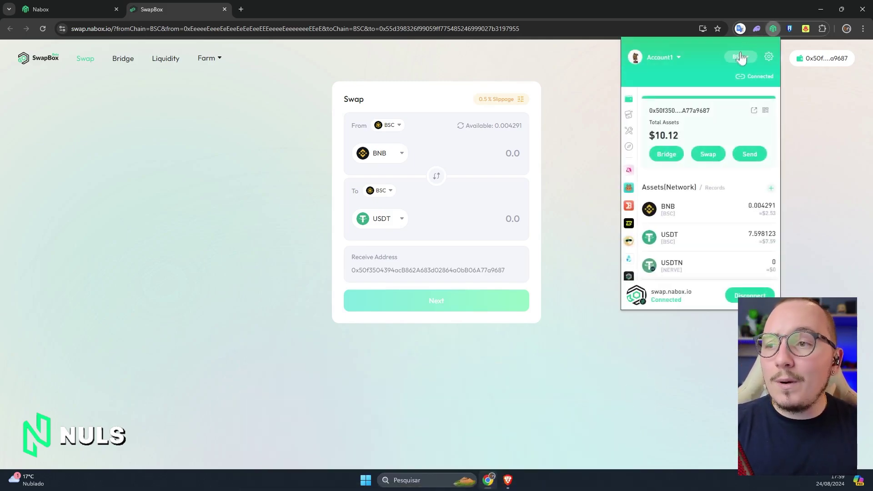
click(737, 56)
click(810, 156)
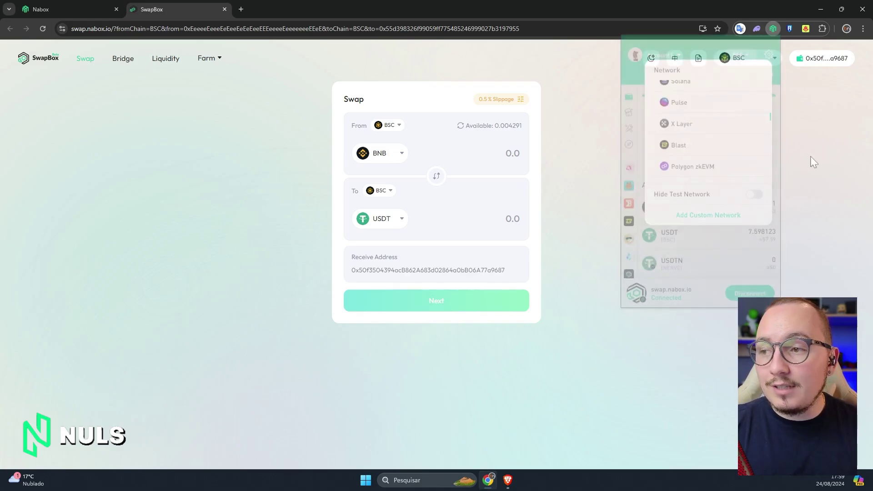
key(alt+Tab)
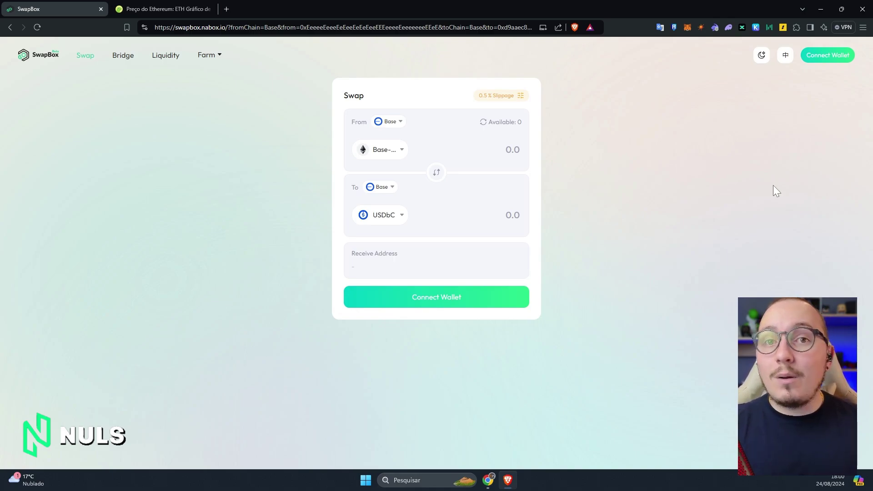
Open the Bridge form and connect MetaMask as the EVM wallet, signing the connection request.
click(122, 56)
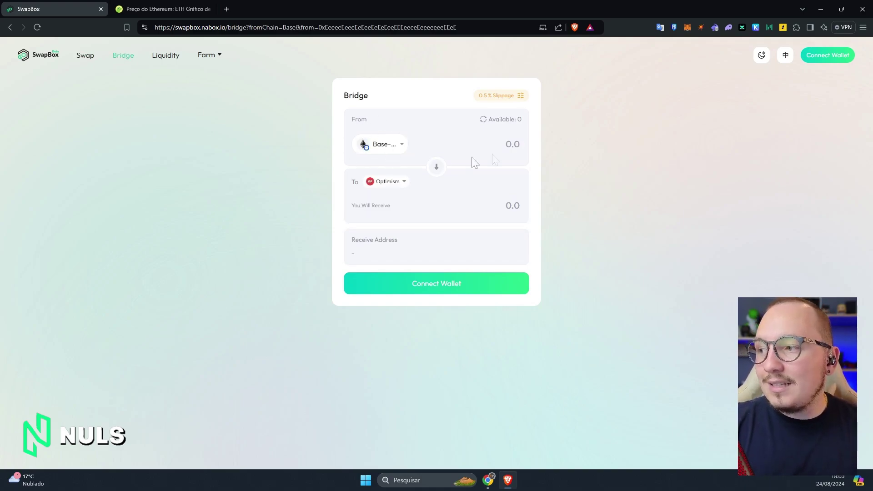
click(834, 63)
click(388, 152)
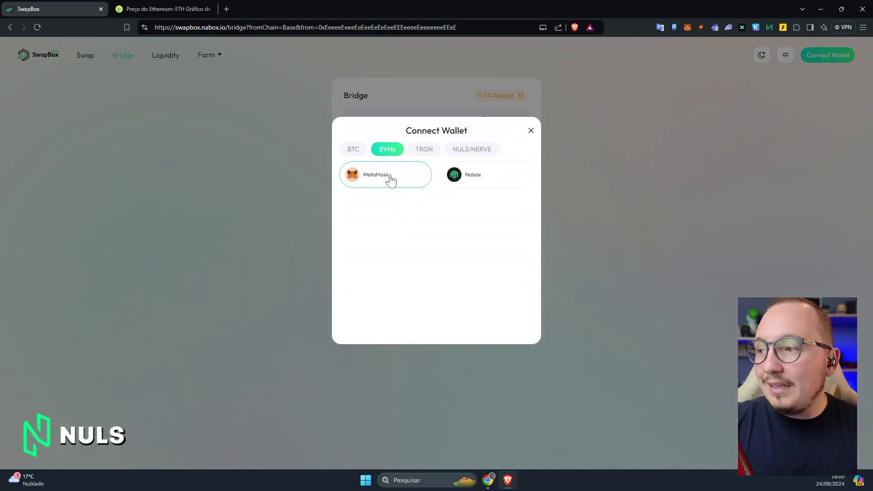
click(389, 181)
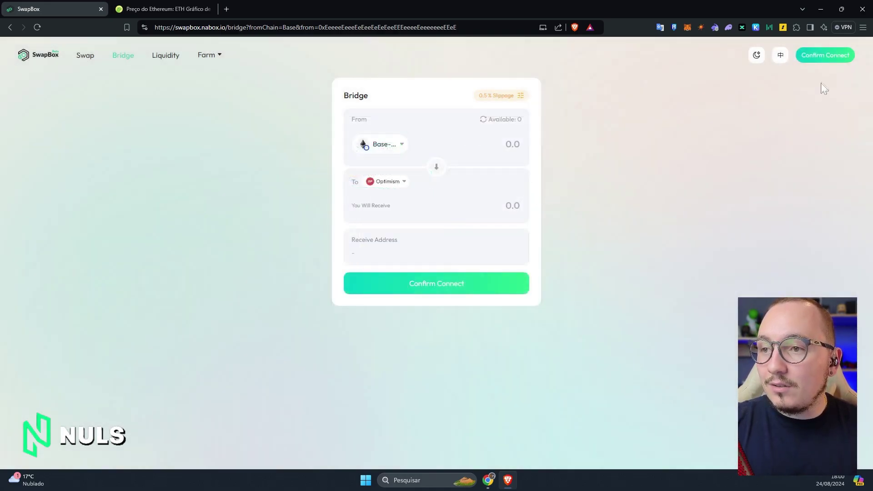
click(830, 63)
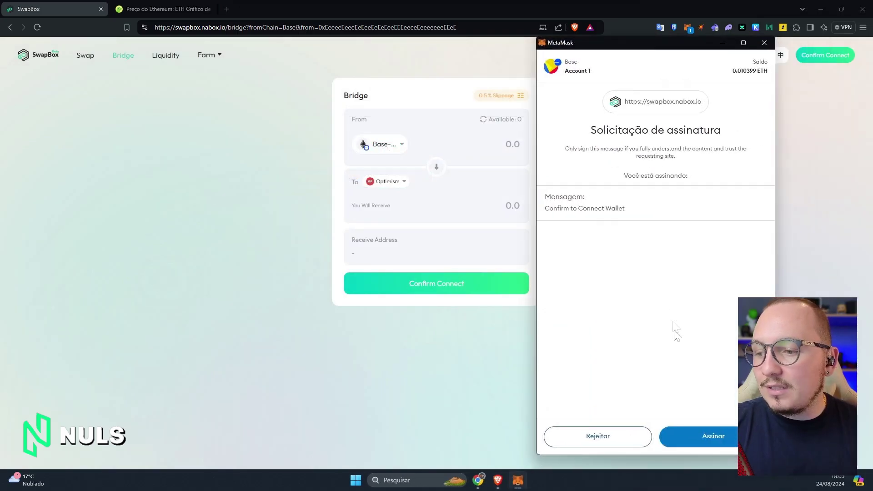
click(711, 431)
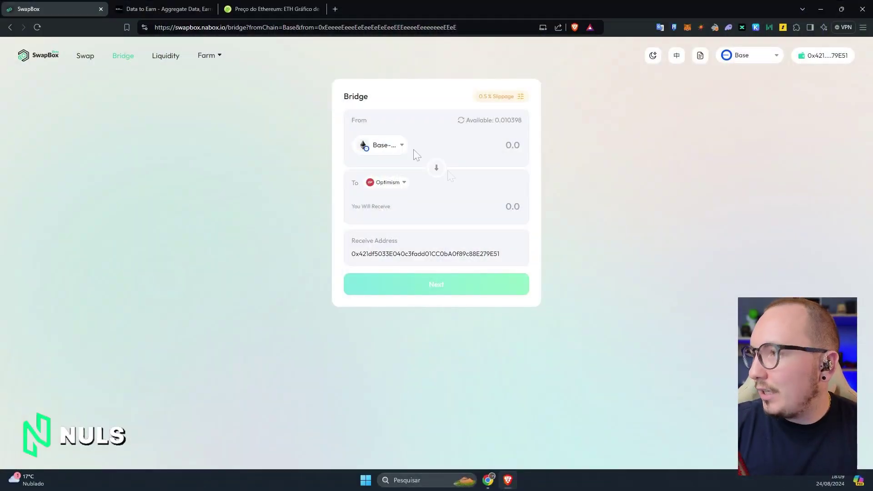
Check the zkSync Era SOUL balance on the CARV airdrop page.
click(194, 12)
scroll(375, 187, up, 5)
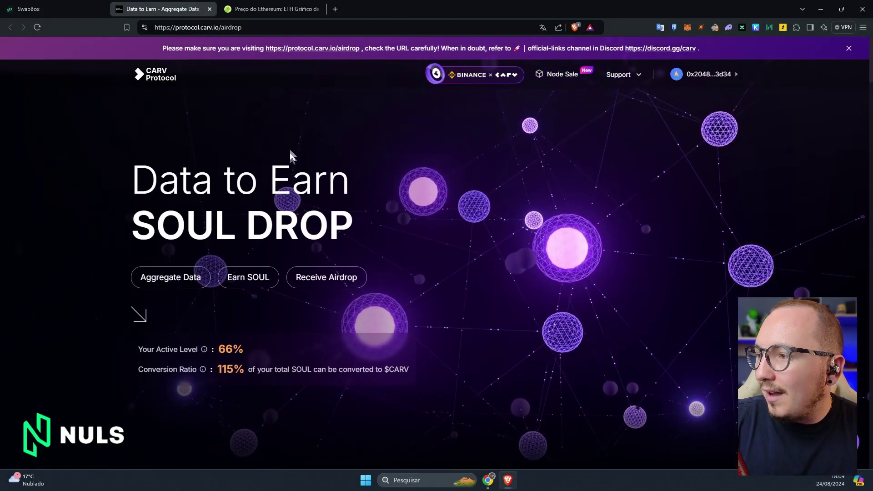
scroll(482, 270, down, 7)
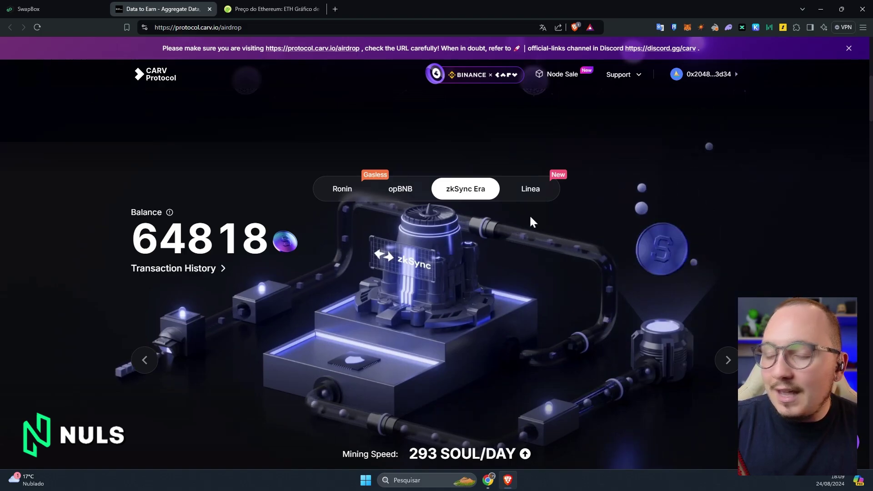
scroll(531, 217, down, 2)
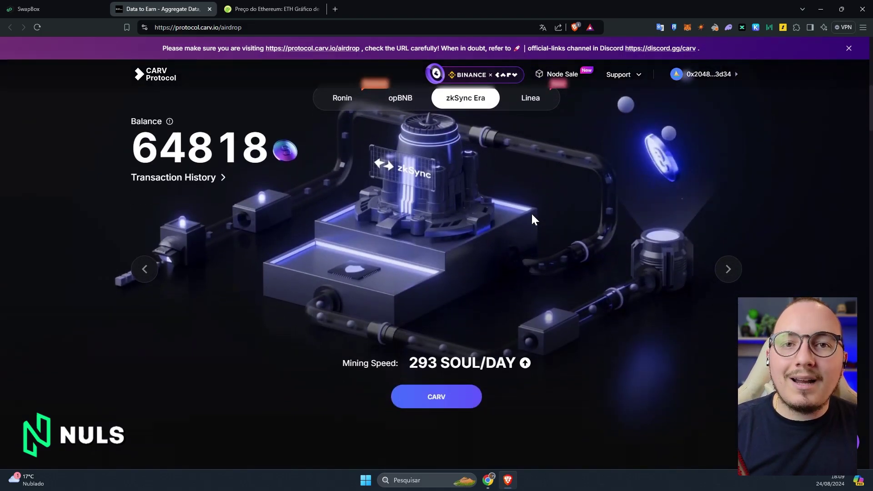
scroll(529, 214, up, 2)
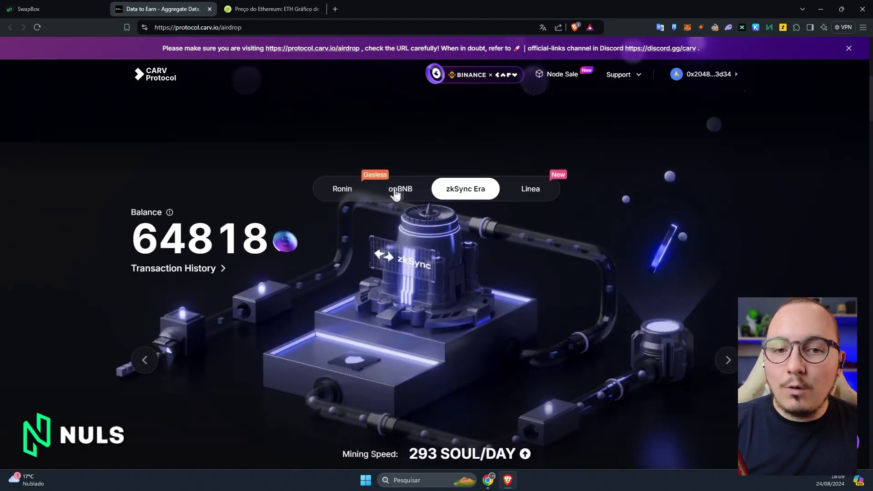
scroll(424, 250, down, 1)
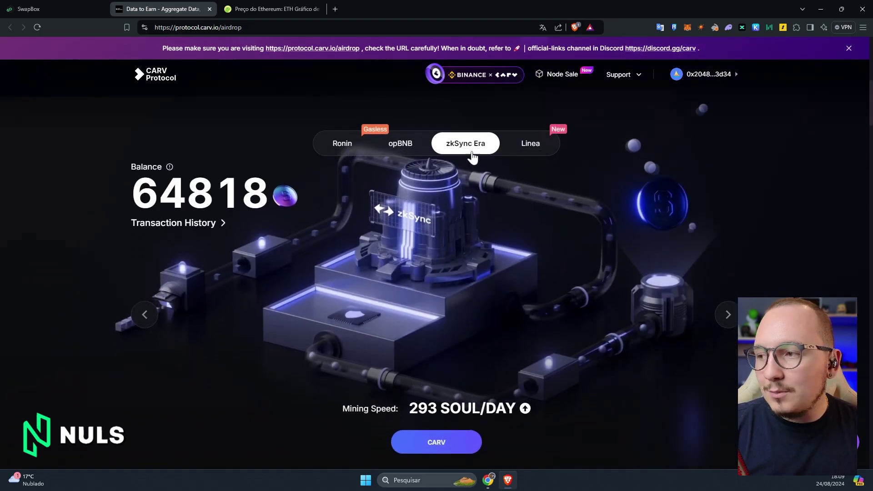
Switch the MetaMask wallet to the zkSync Era network.
click(687, 27)
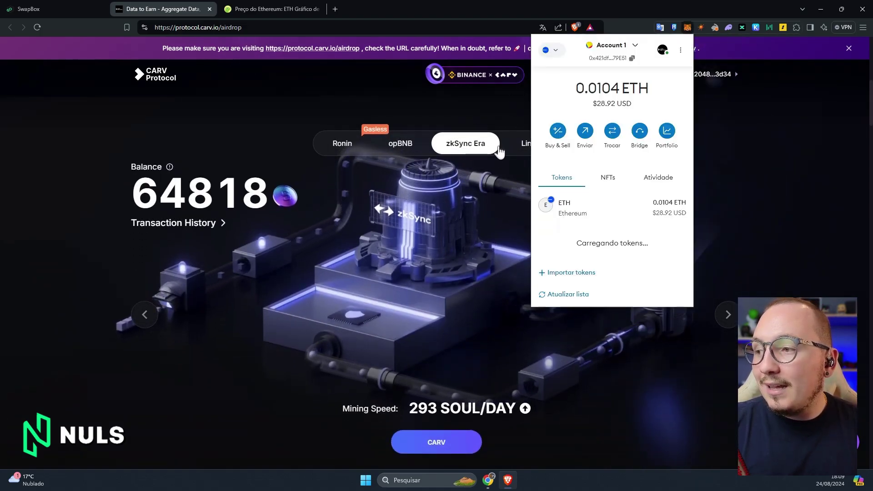
click(550, 50)
scroll(551, 141, down, 5)
click(548, 144)
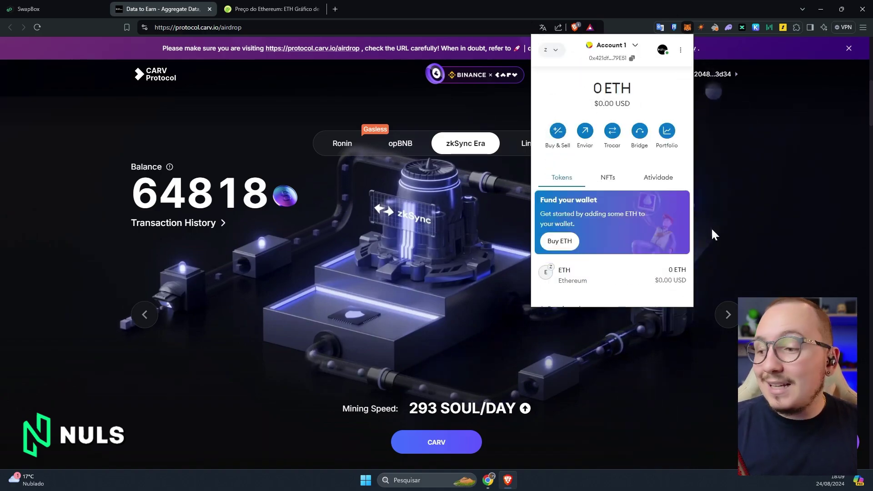
click(747, 228)
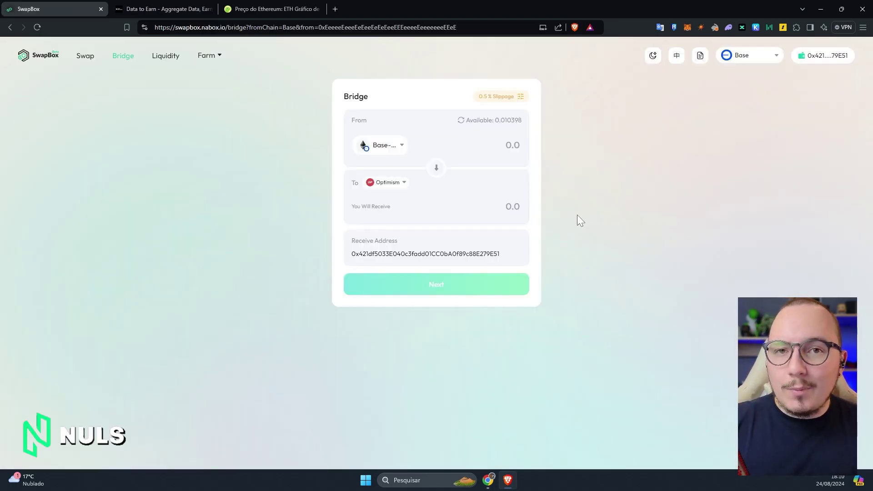
Check the current network in SwapBox and MetaMask without changing either.
click(748, 56)
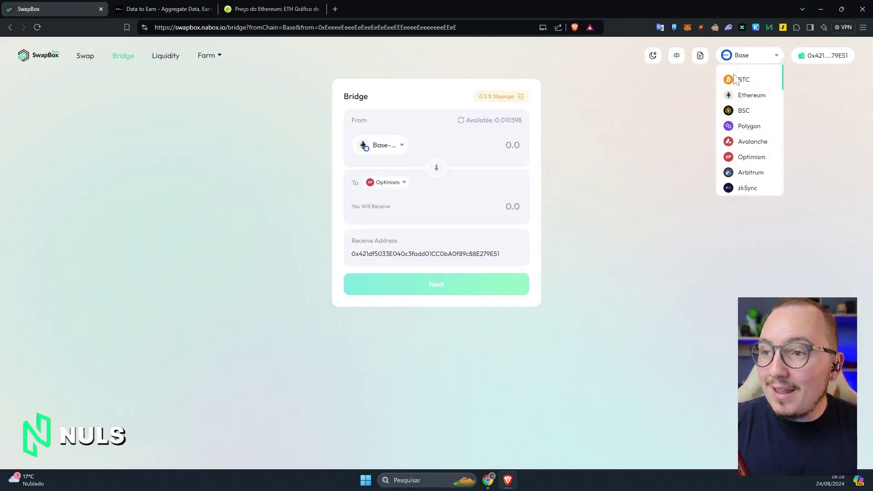
click(687, 28)
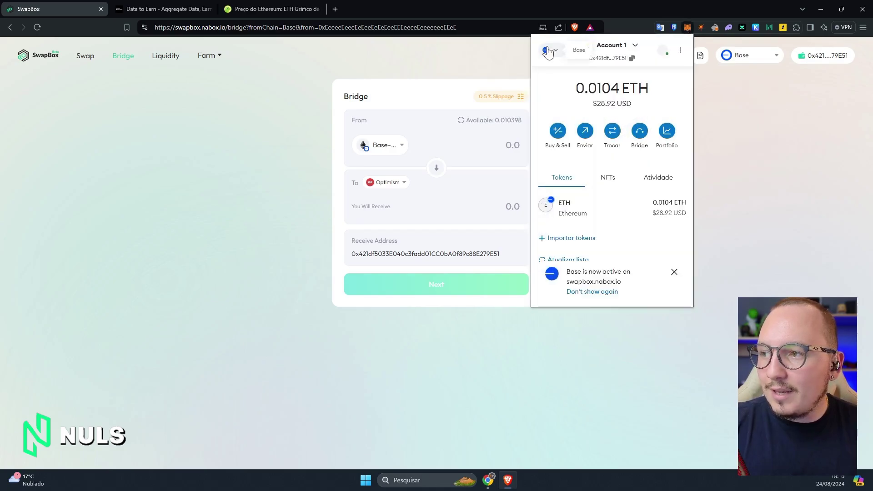
click(549, 49)
click(672, 55)
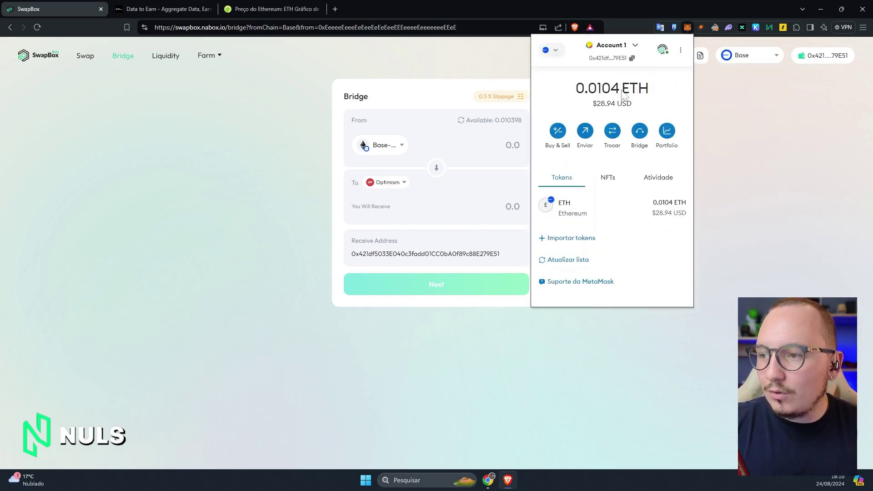
click(755, 148)
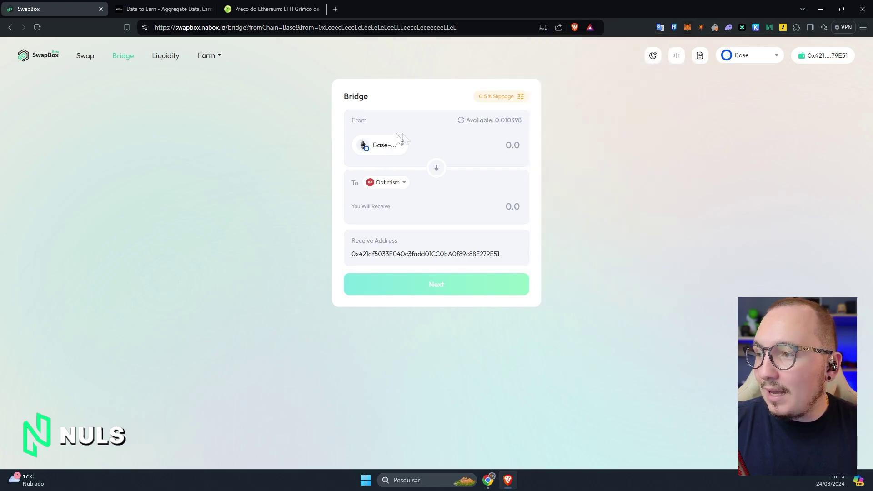
Set the bridge to send Base-ETH with zkSync as the destination chain.
click(119, 56)
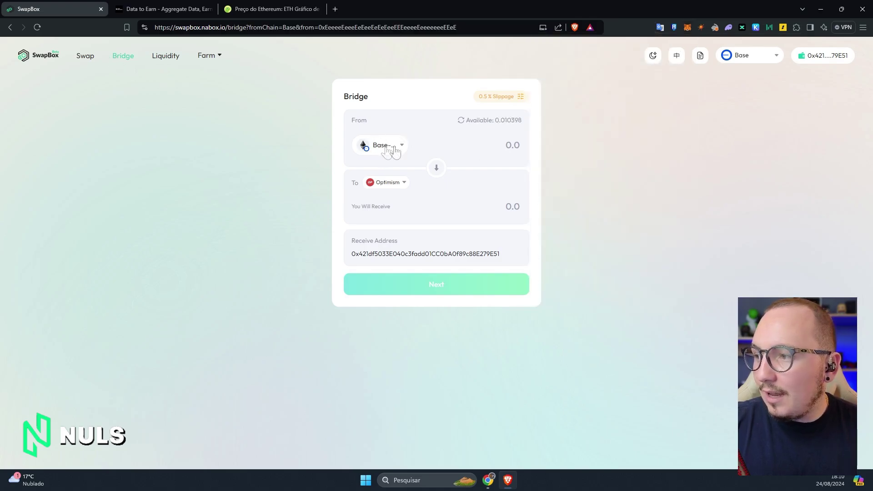
click(386, 147)
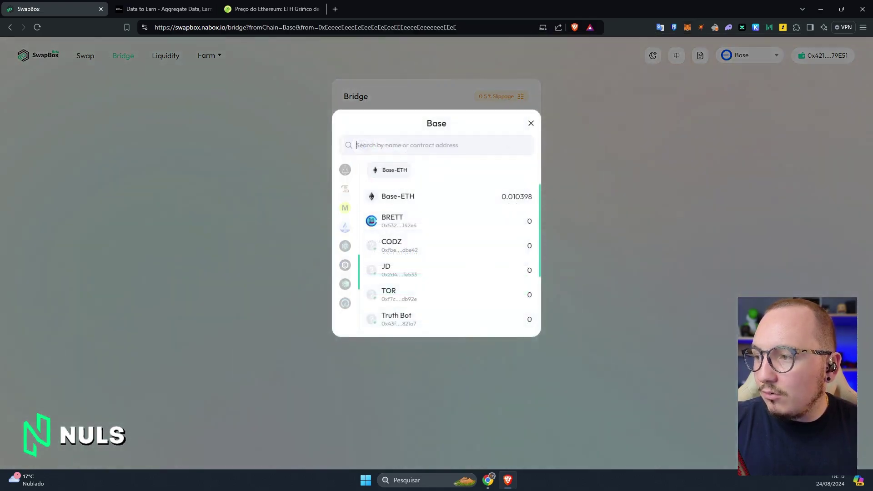
click(405, 209)
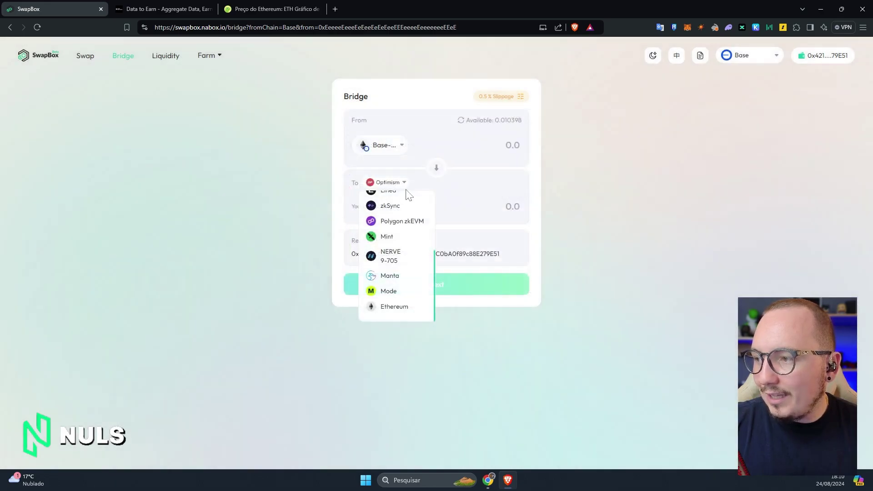
click(385, 183)
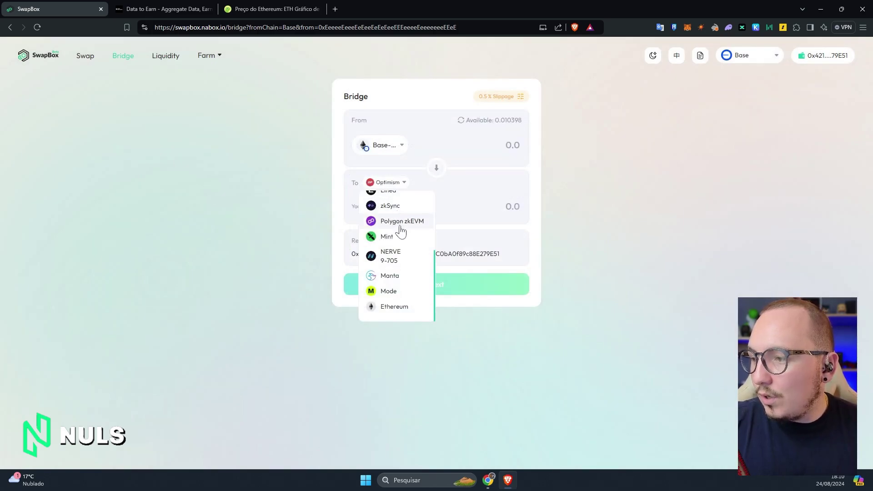
click(389, 206)
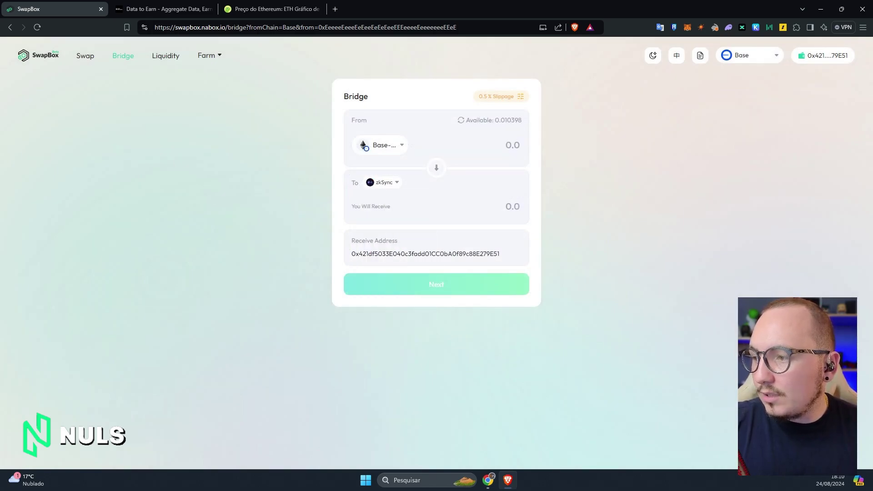
click(384, 182)
click(389, 208)
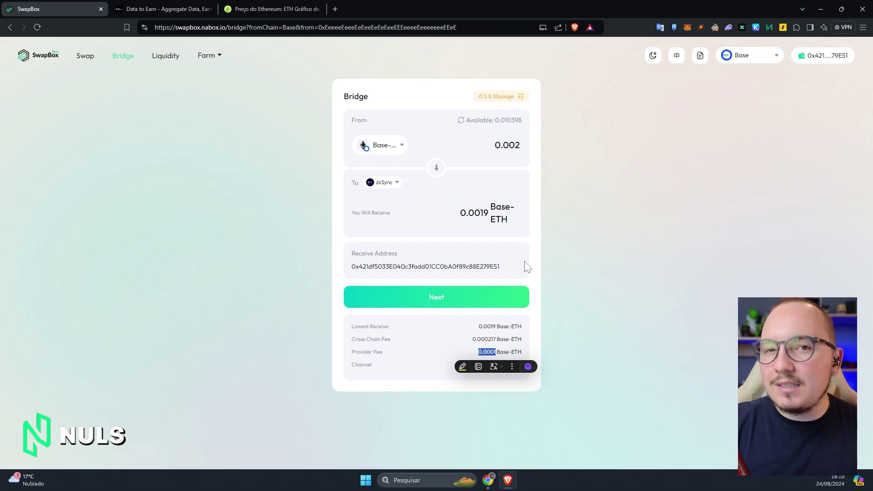
Submit the 0.002 Base-ETH bridge to zkSync and approve it in MetaMask.
click(537, 263)
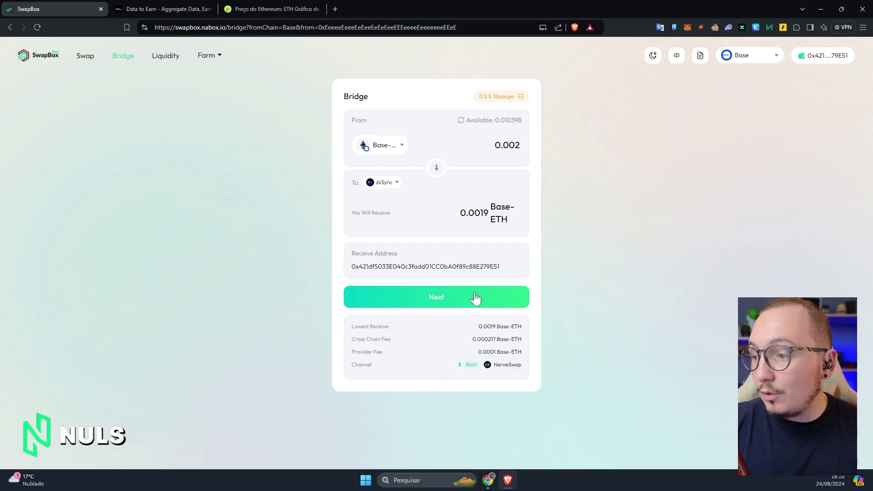
click(472, 299)
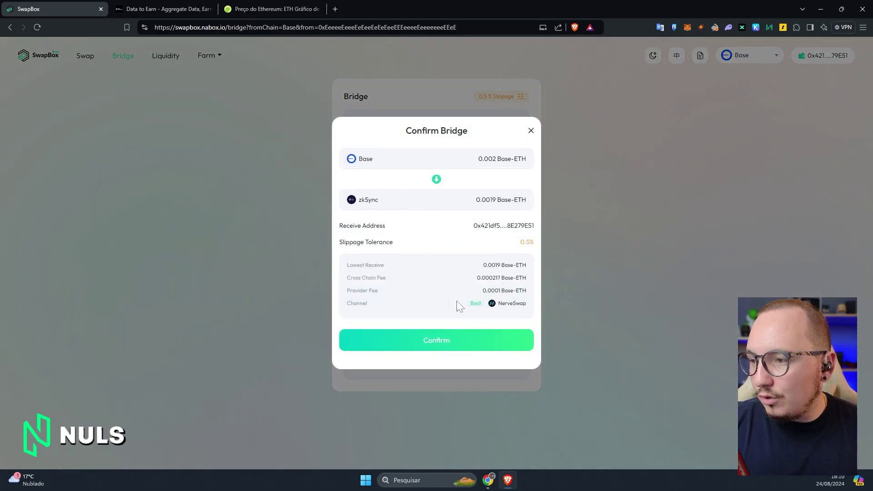
click(454, 347)
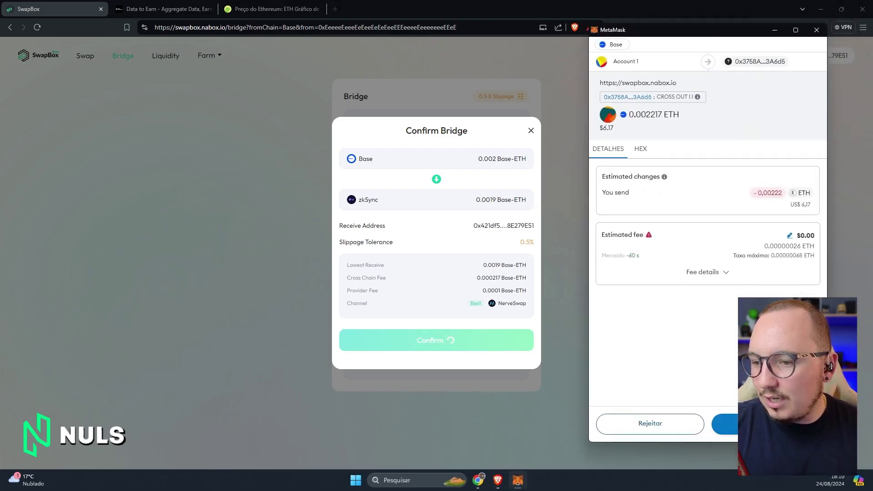
click(763, 424)
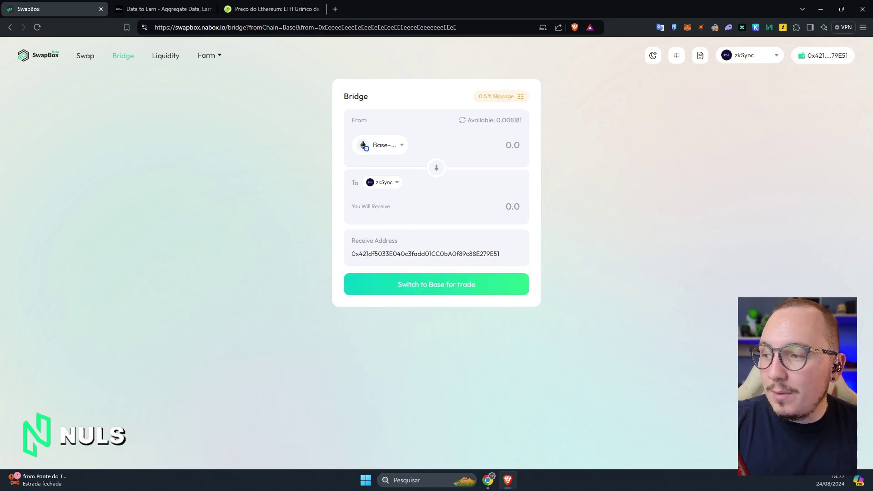
double_click(425, 254)
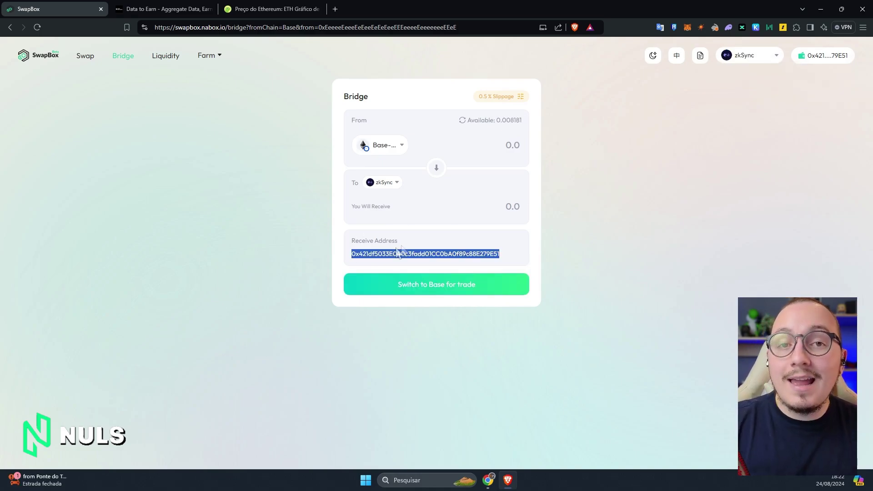
click(687, 27)
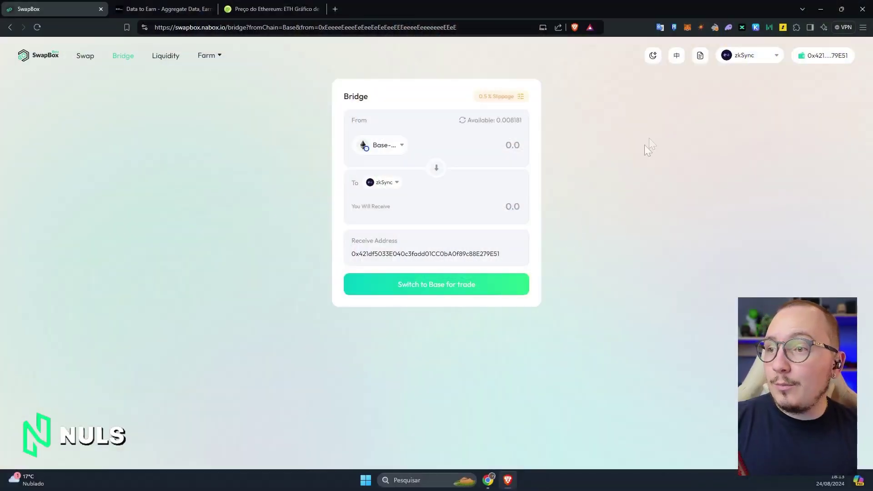
Check the MetaMask balance, then start CARV mining on the CARV Protocol airdrop page.
click(687, 28)
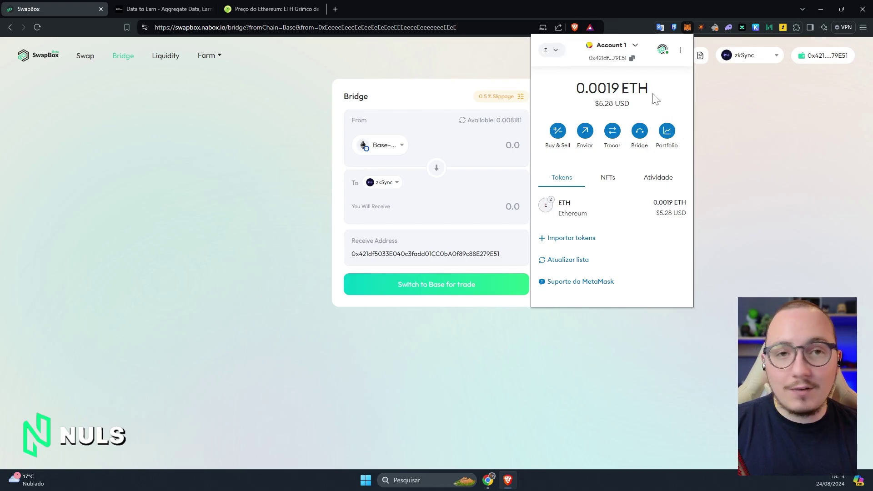
click(122, 9)
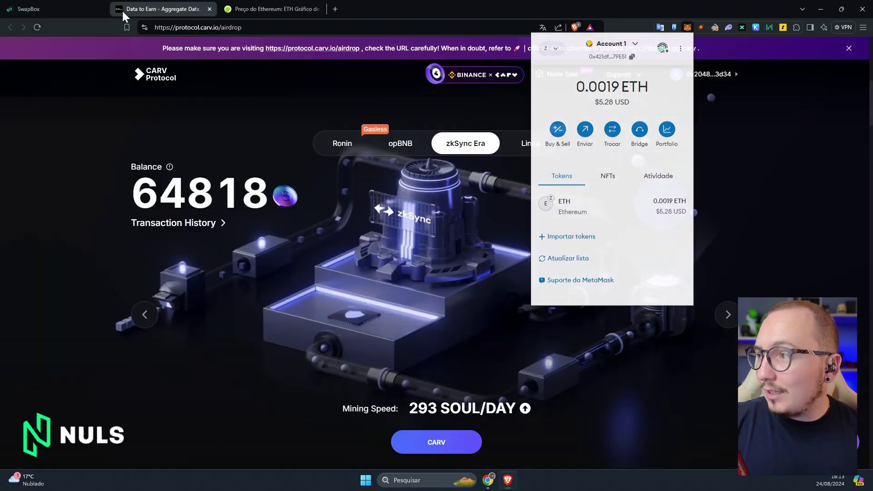
click(432, 442)
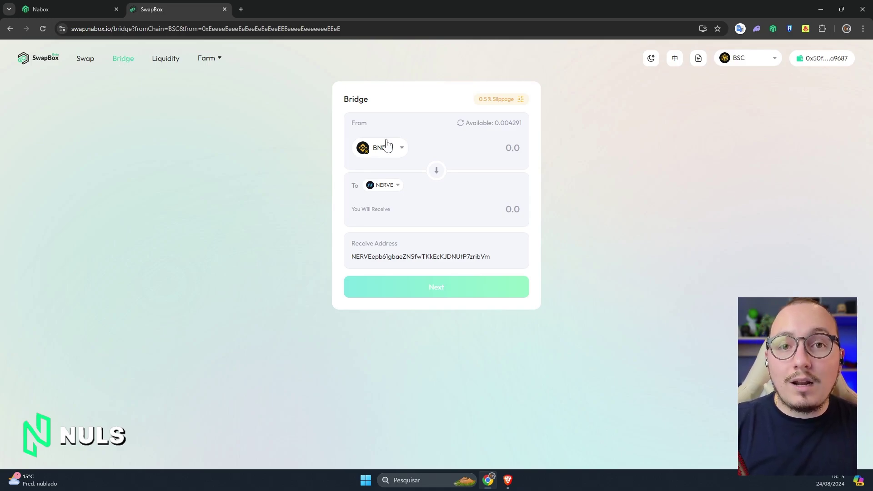
Open the Swap form and switch the connected network to NULS, approving it in Nabox Wallet.
click(83, 60)
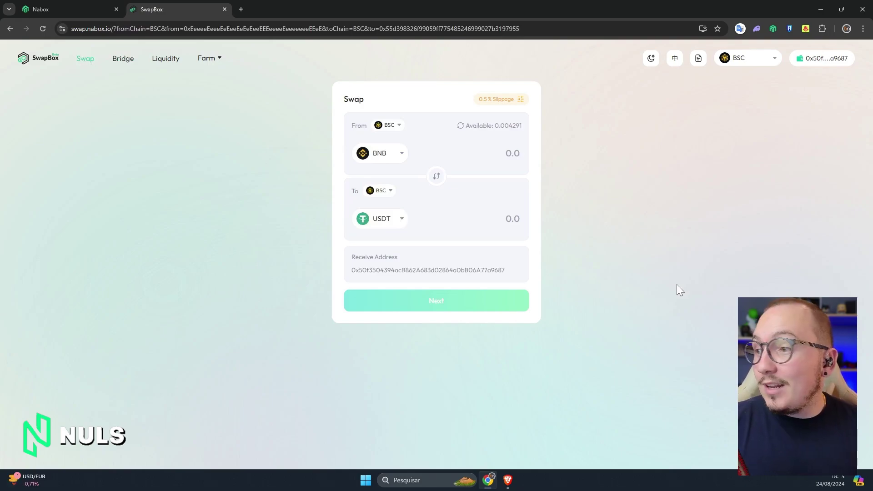
click(766, 63)
scroll(757, 136, down, 10)
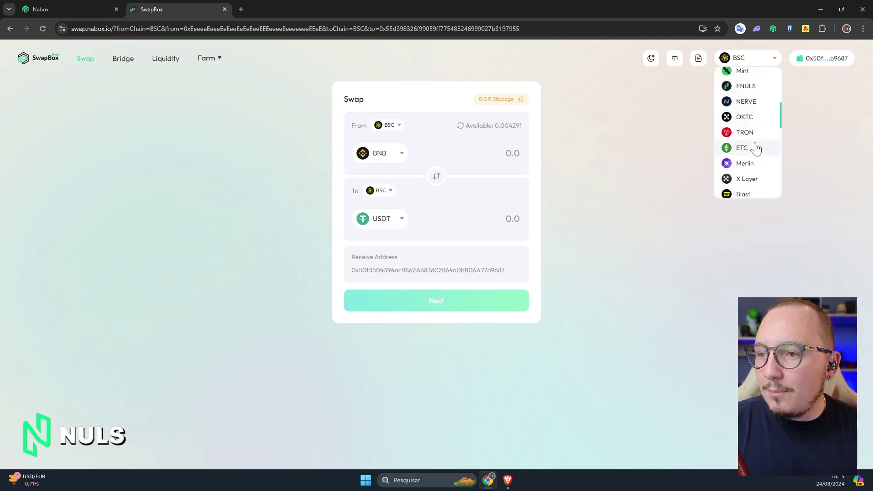
click(744, 100)
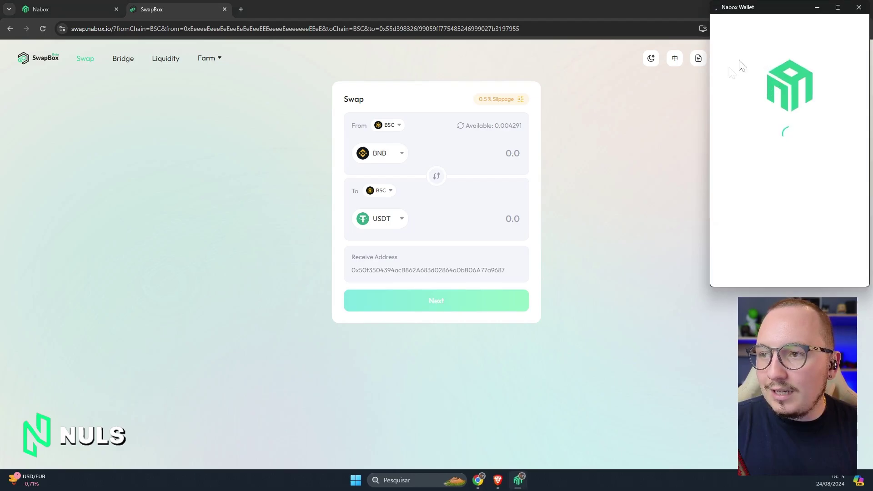
click(820, 223)
Set the From chain and token to NULS, keeping USDT on BSC as the destination.
click(403, 129)
scroll(403, 195, down, 5)
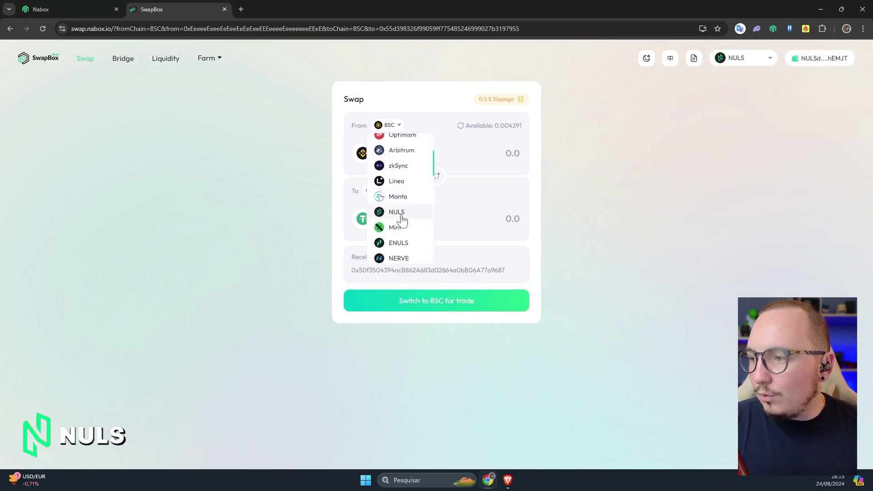
click(402, 212)
click(392, 162)
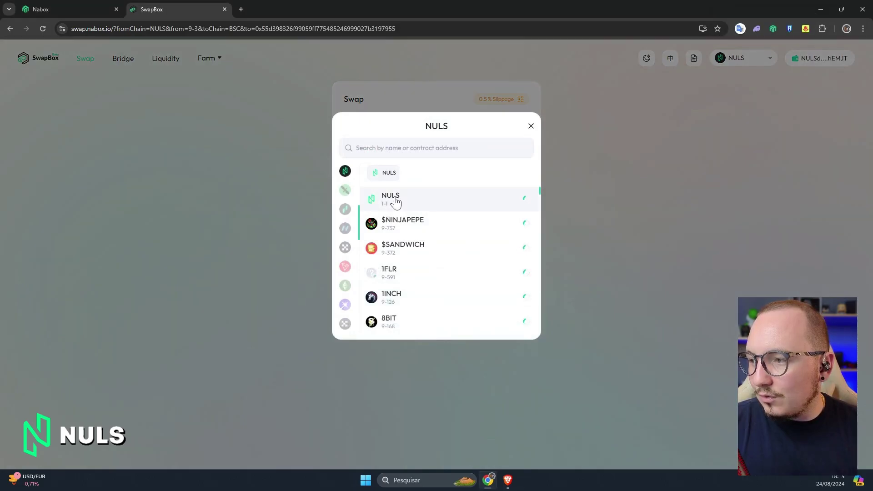
click(395, 199)
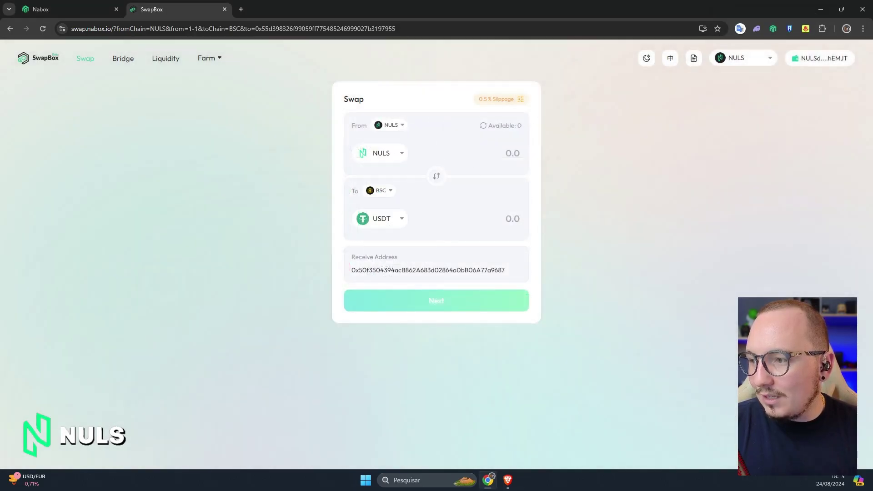
click(382, 192)
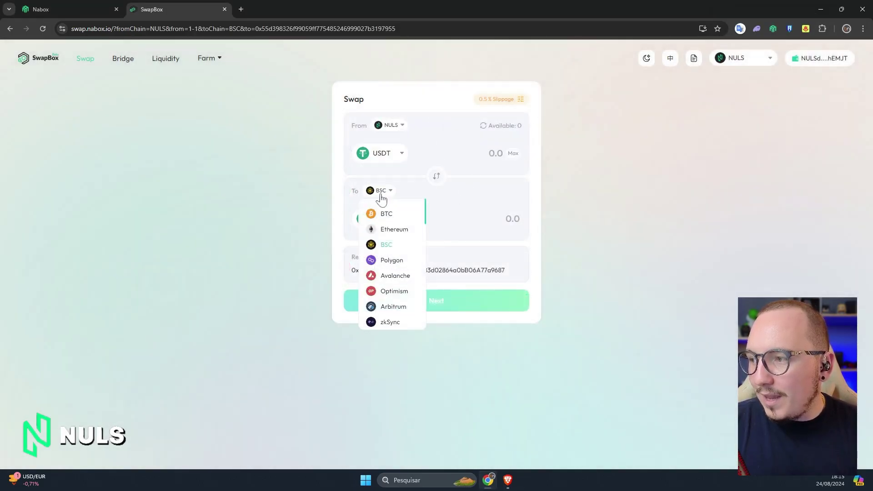
click(395, 158)
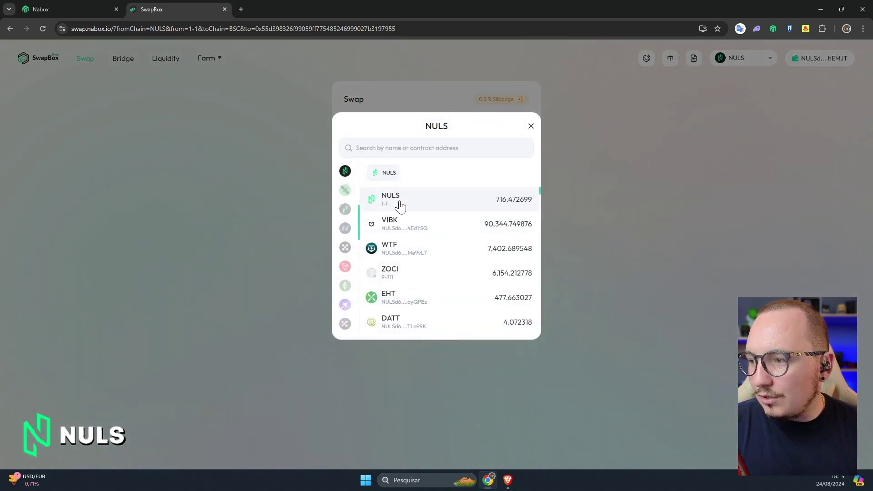
click(399, 200)
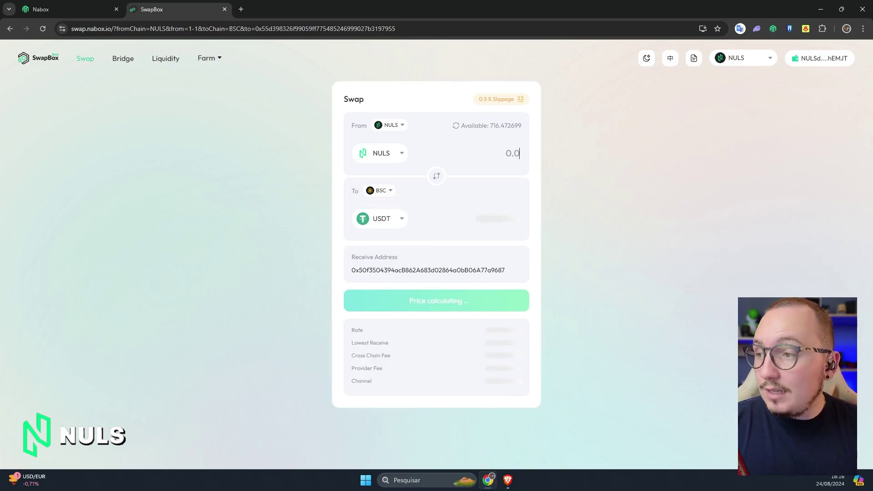
Swap 710 NULS for about 245.29 USDT on BSC, confirming and signing in Nabox Wallet.
text(710)
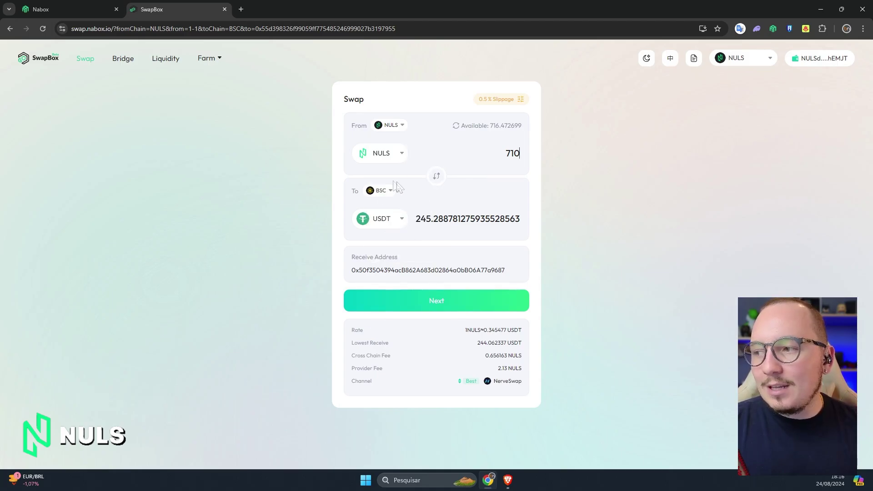
click(462, 309)
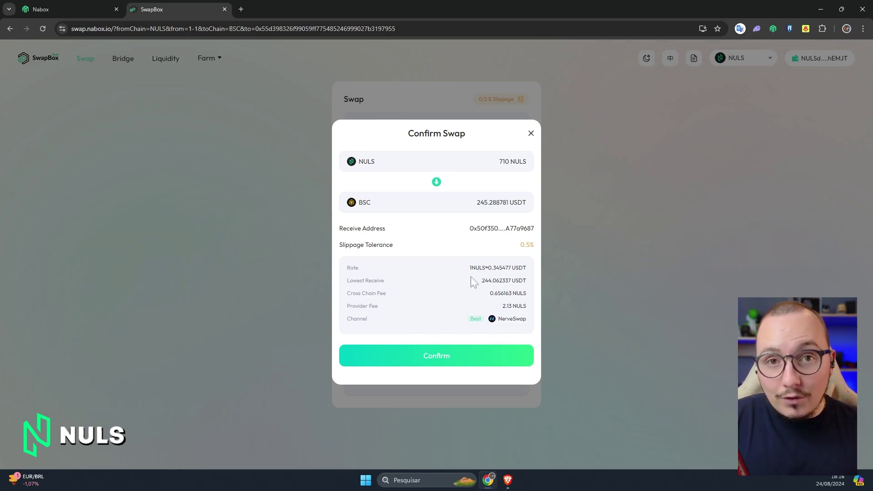
click(444, 365)
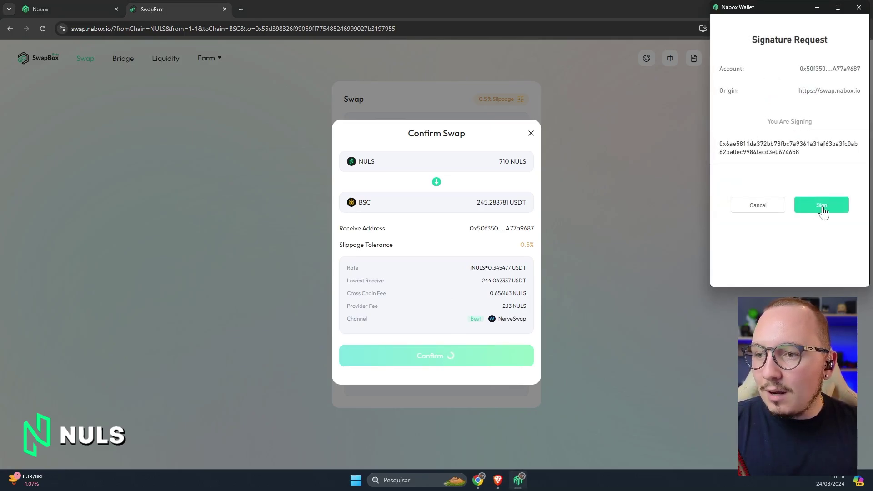
click(819, 210)
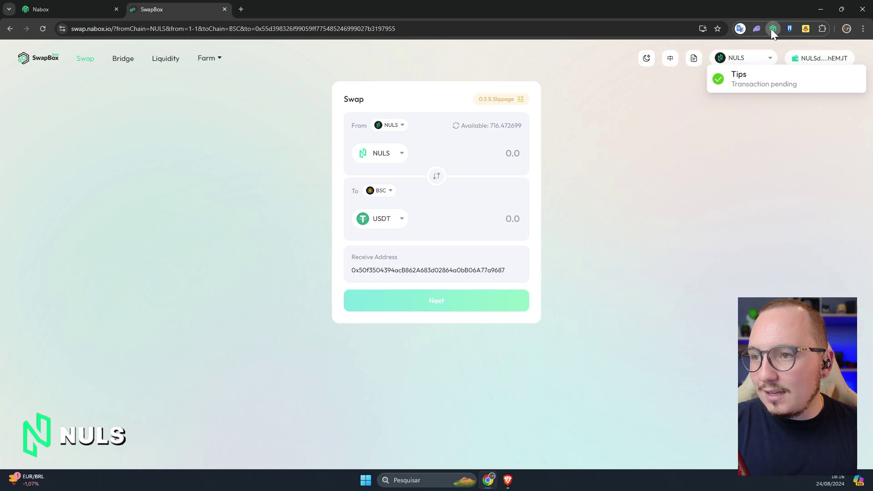
click(772, 28)
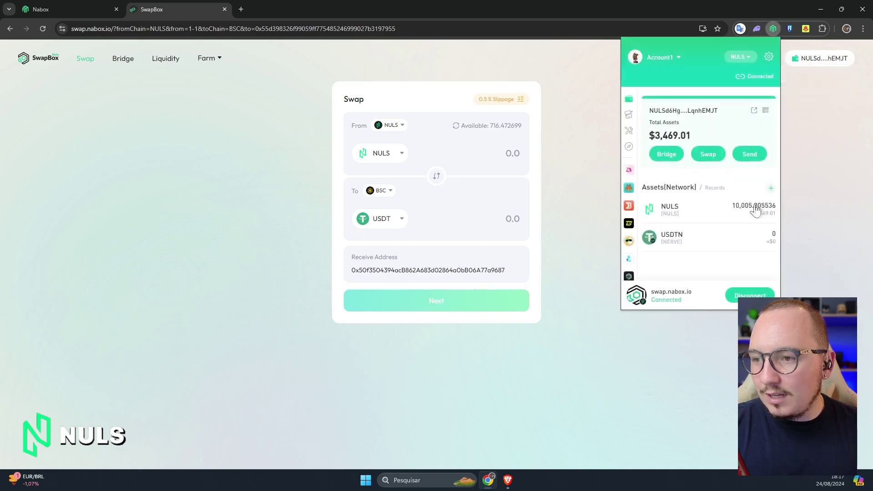
Switch the Nabox wallet to BSC and confirm roughly 252.15 USDT arrived.
click(731, 59)
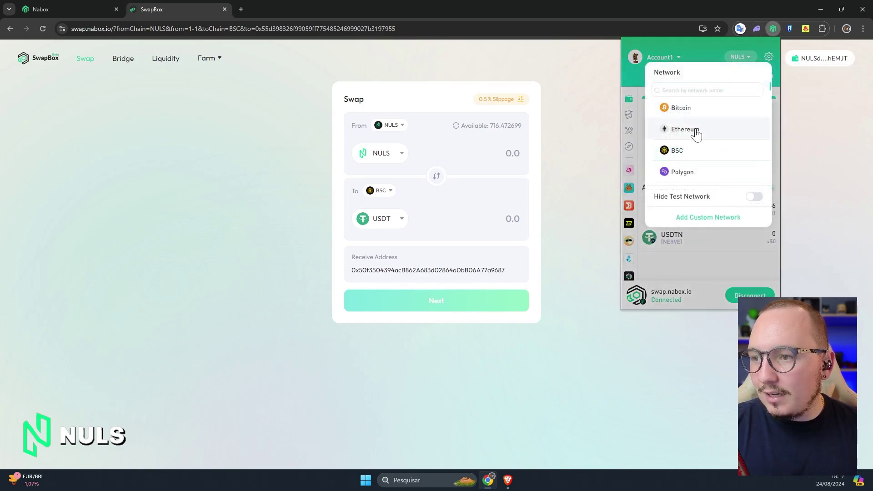
click(693, 151)
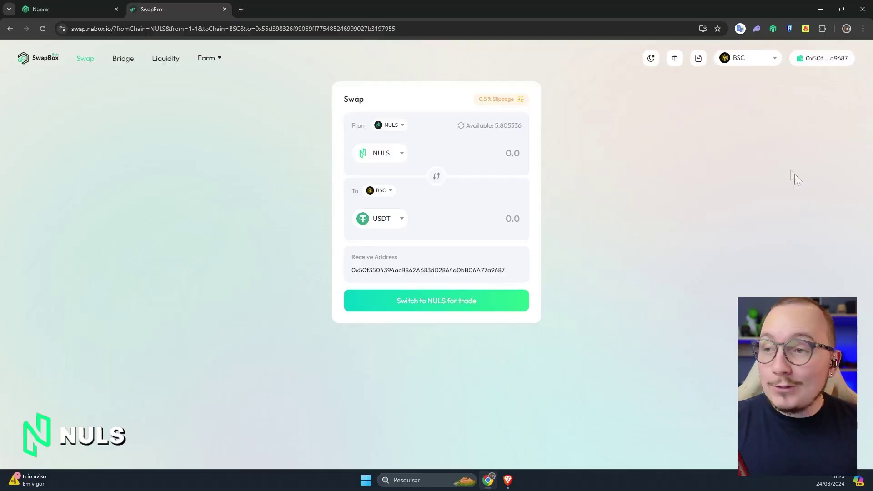
click(772, 30)
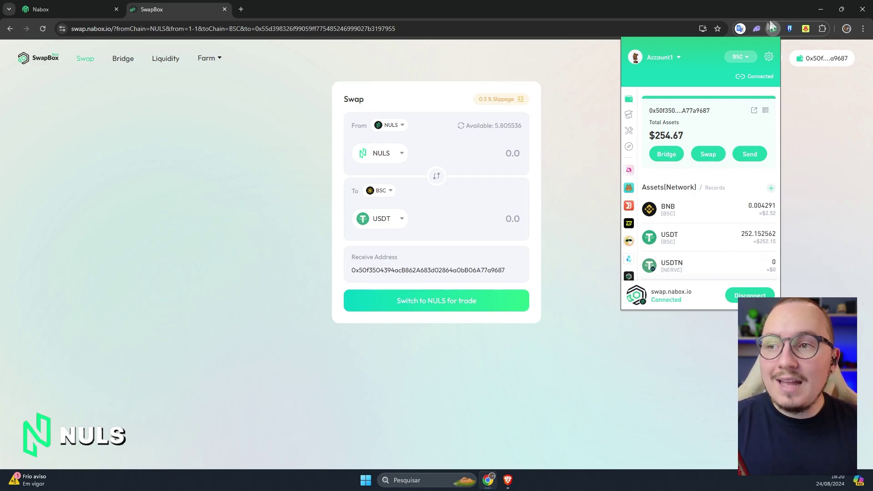
click(811, 129)
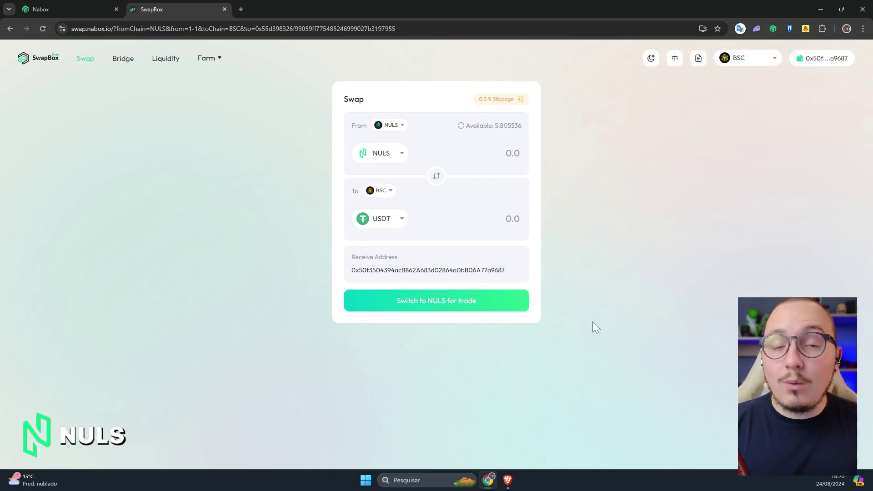
Browse the Liquidity page's single-asset pools such as USDT, ETH and BCH.
click(168, 63)
scroll(233, 209, down, 3)
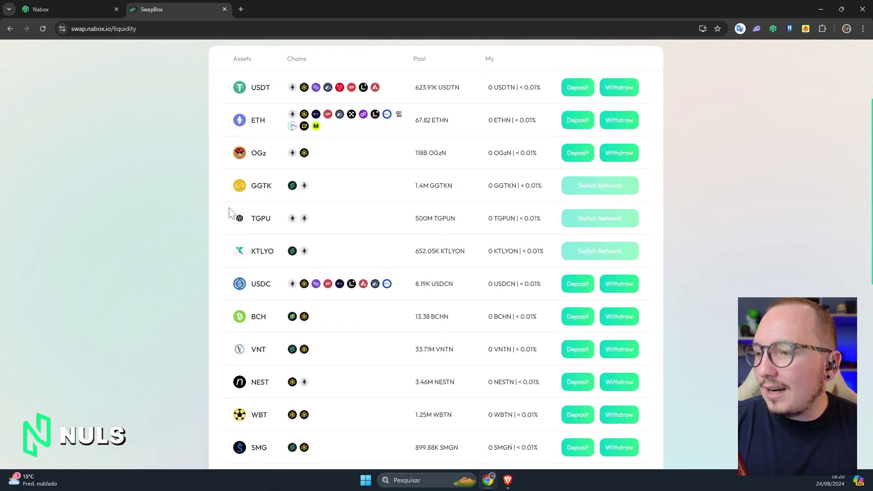
scroll(458, 198, up, 2)
scroll(458, 199, down, 3)
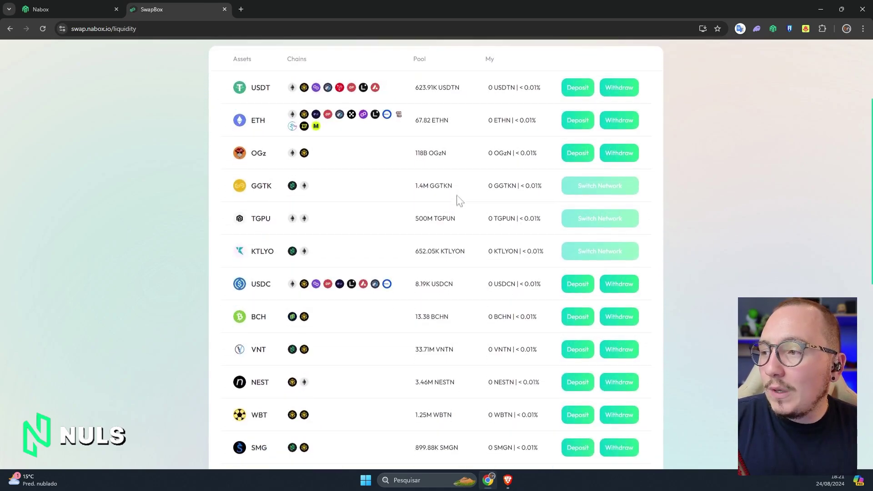
scroll(445, 197, down, 4)
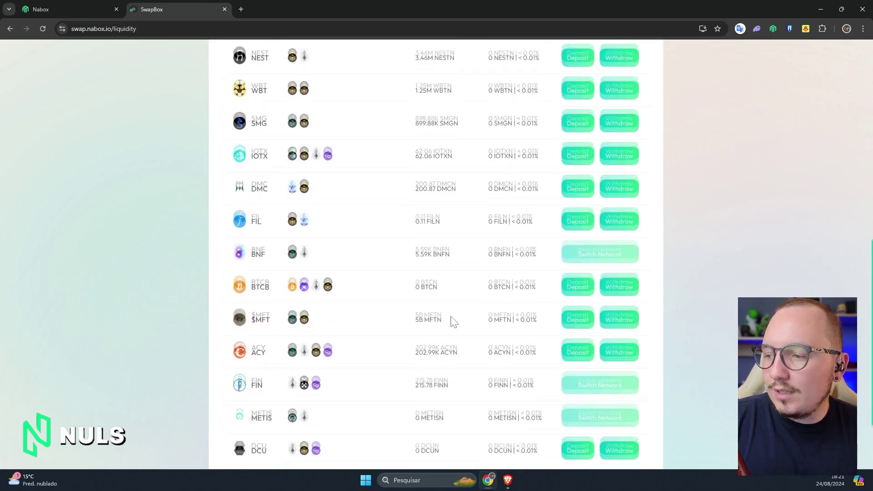
scroll(453, 321, up, 8)
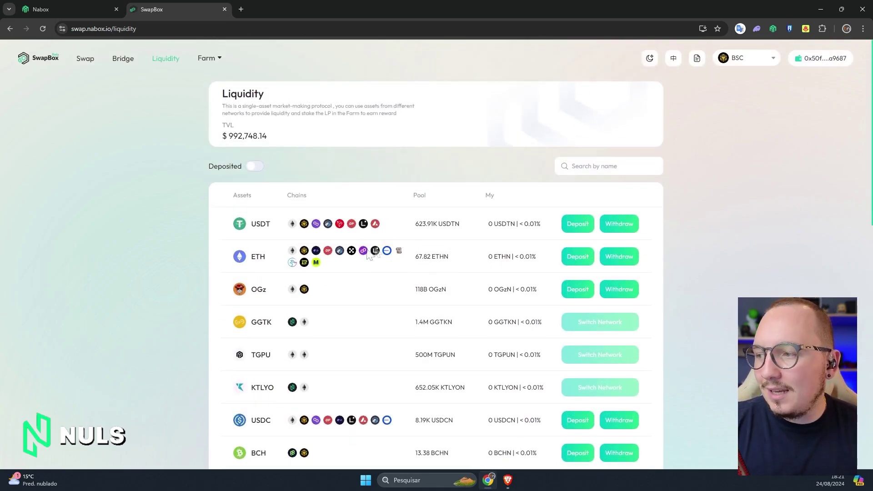
scroll(341, 236, down, 2)
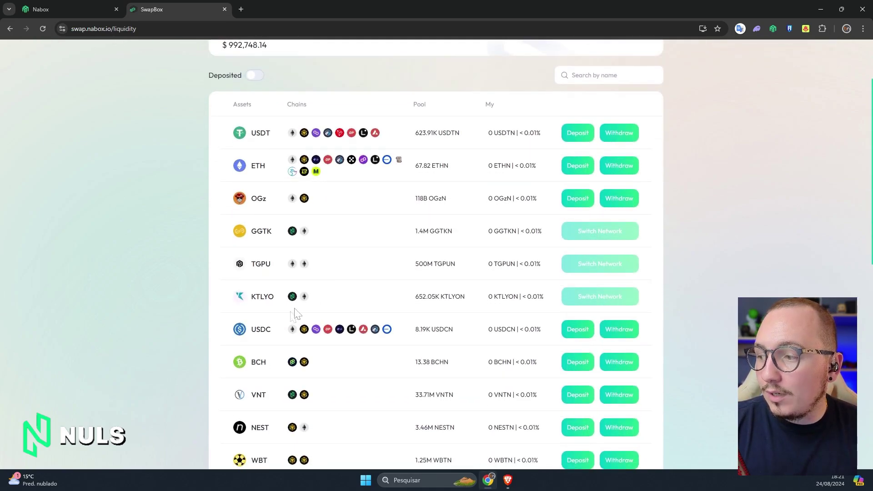
scroll(334, 264, down, 3)
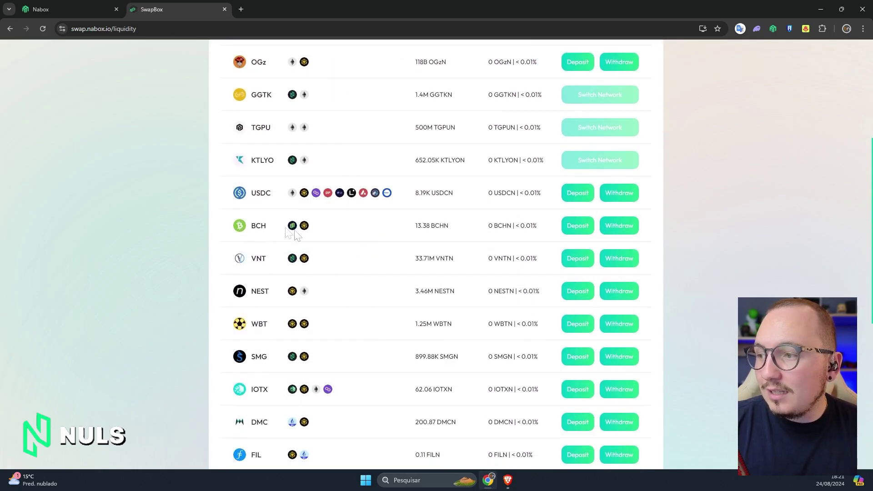
scroll(356, 268, down, 4)
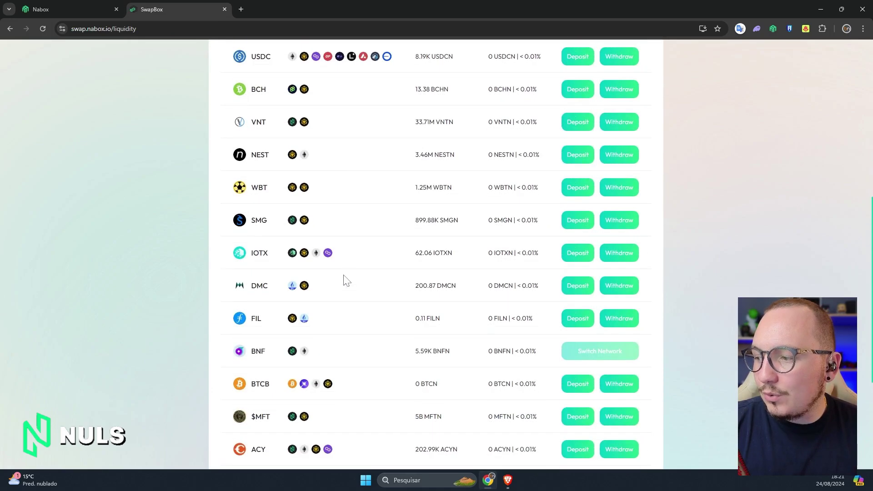